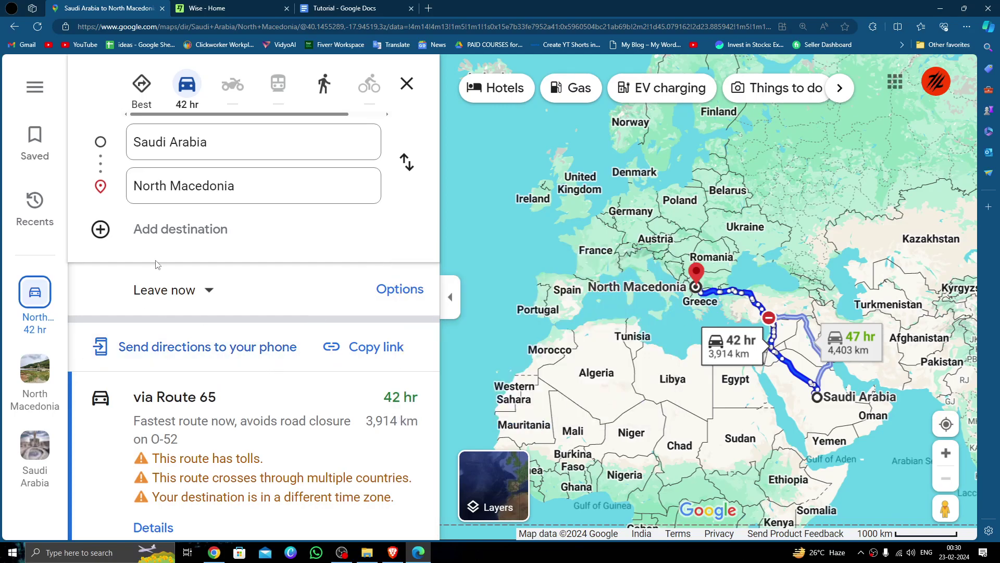
Step: From the Wise home page, open the Send menu showing single, scheduled and batch payments
{"action": "left_click", "coordinate": [195, 9]}
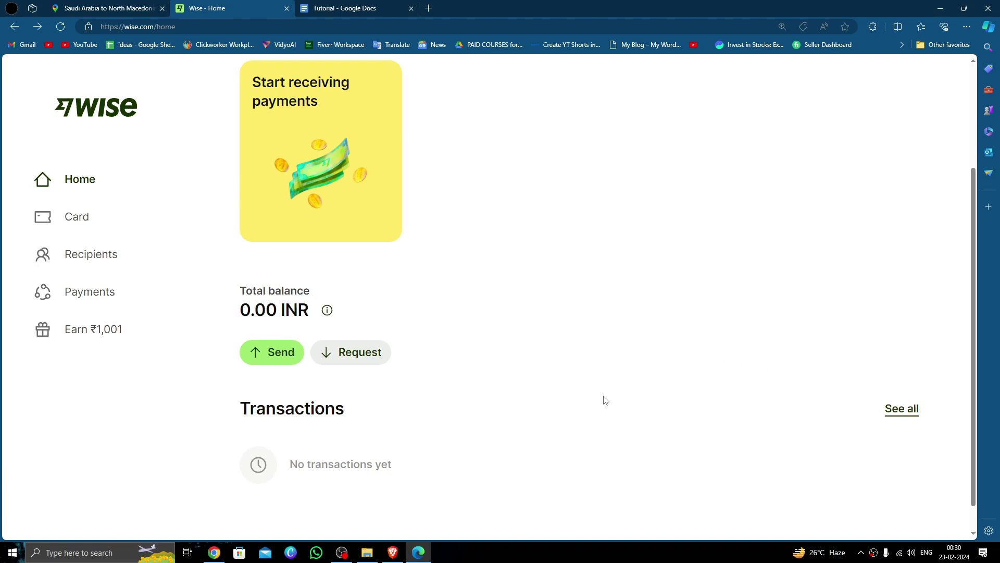
{"action": "scroll", "coordinate": [607, 349], "scroll_direction": "down", "scroll_amount": 1}
{"action": "left_click", "coordinate": [291, 321]}
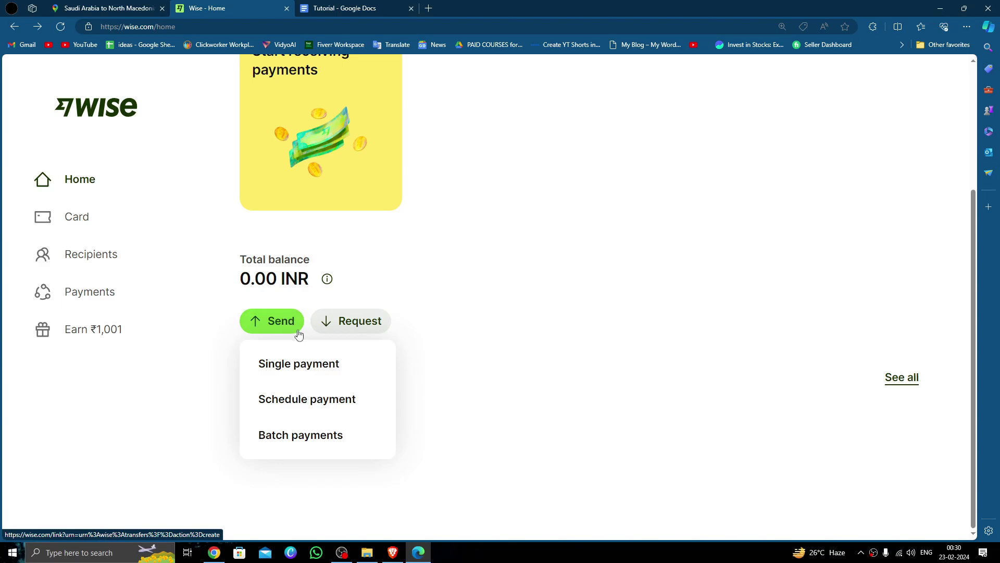
Step: Start a single payment sending USD, with EUR as the recipient's currency
{"action": "left_click", "coordinate": [319, 361]}
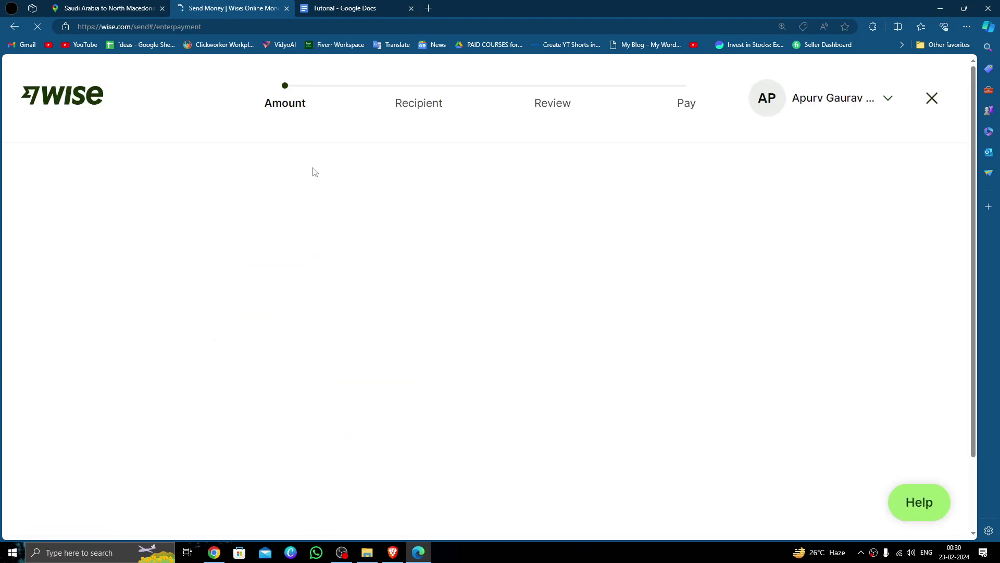
{"action": "left_click", "coordinate": [646, 242]}
{"action": "left_click", "coordinate": [637, 443]}
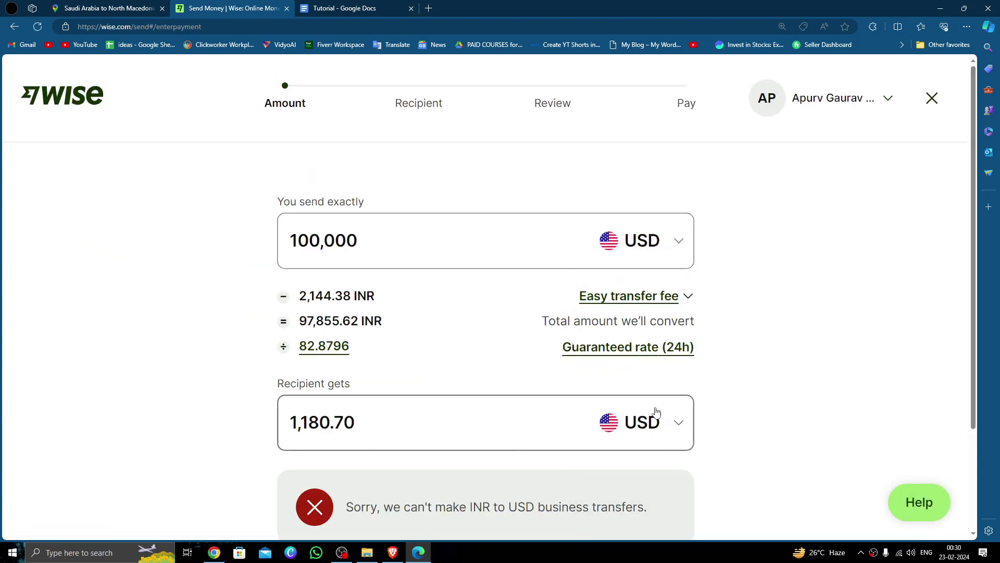
{"action": "left_click", "coordinate": [649, 422]}
{"action": "type", "text": "eu"}
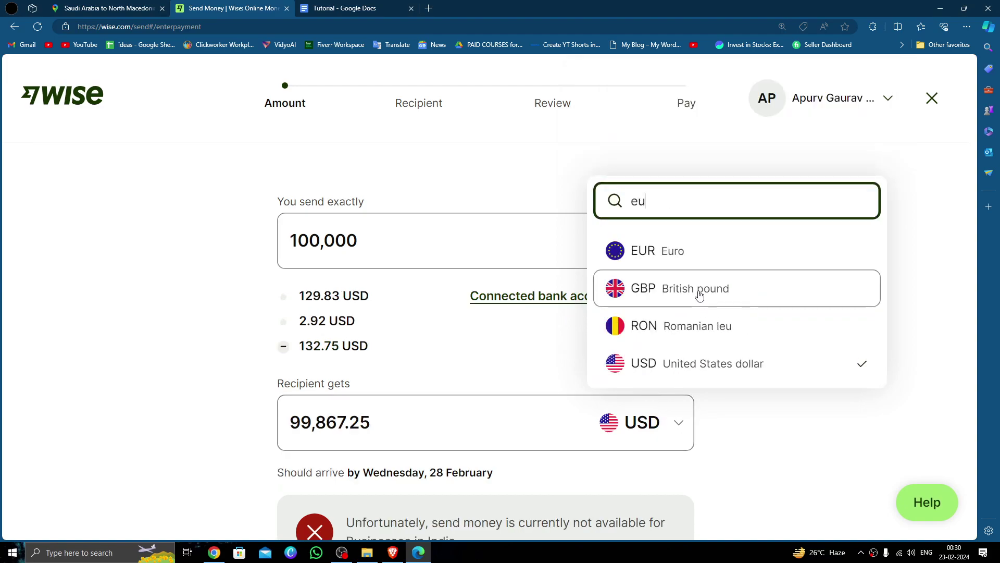
{"action": "left_click", "coordinate": [642, 251]}
Step: Replace the send amount with 300 USD and review the available payment methods and fees
{"action": "left_click", "coordinate": [480, 264]}
{"action": "key", "text": "BackSpace"}
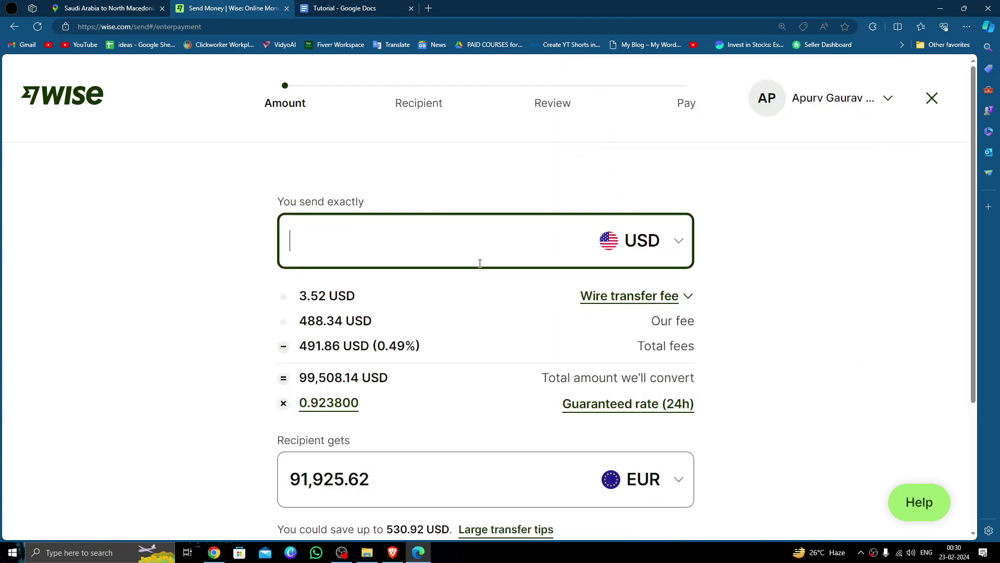
{"action": "type", "text": "300"}
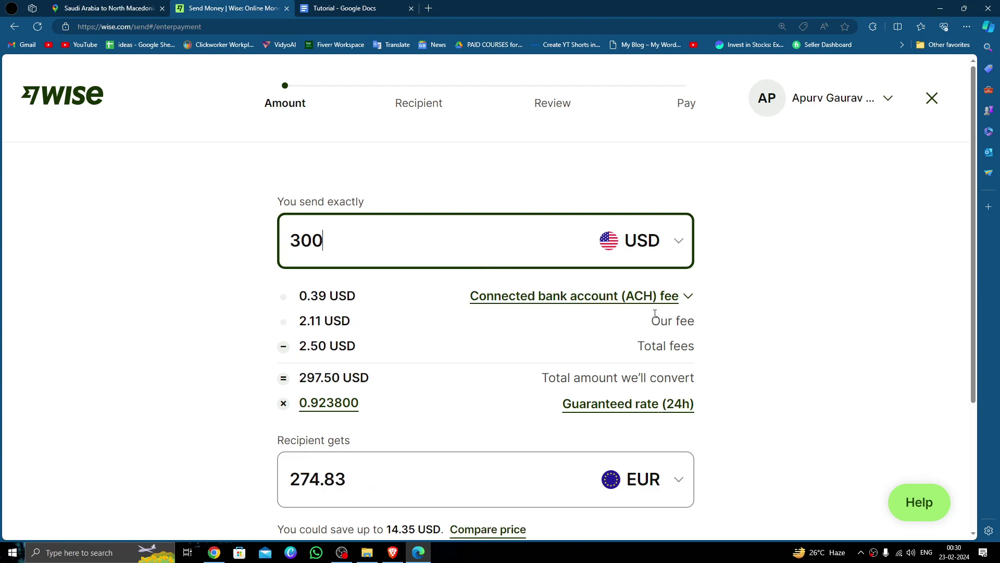
{"action": "left_click", "coordinate": [637, 296]}
{"action": "scroll", "coordinate": [610, 384], "scroll_direction": "down", "scroll_amount": 1}
{"action": "scroll", "coordinate": [610, 384], "scroll_direction": "down", "scroll_amount": 2}
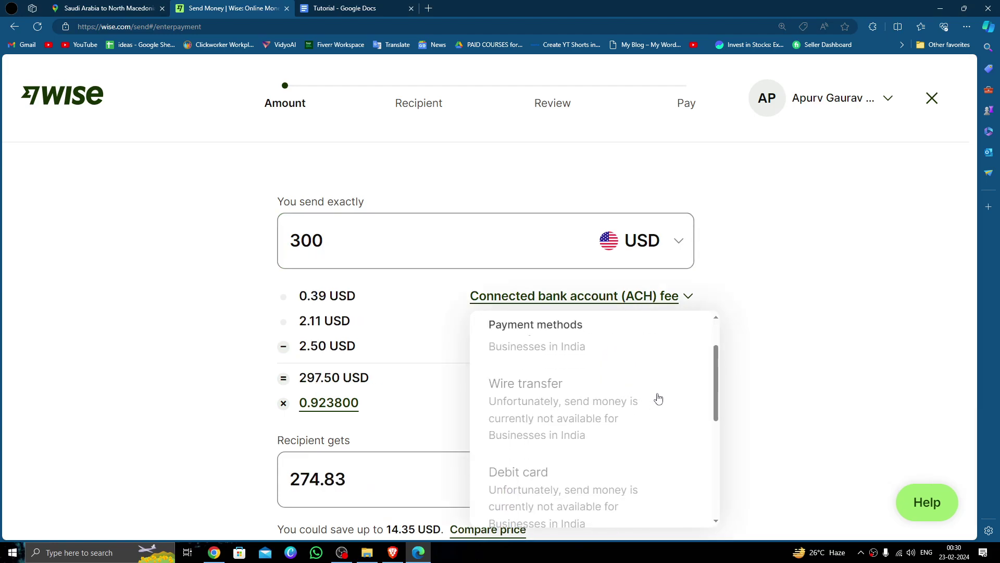
{"action": "left_click", "coordinate": [856, 422]}
{"action": "scroll", "coordinate": [855, 423], "scroll_direction": "down", "scroll_amount": 3}
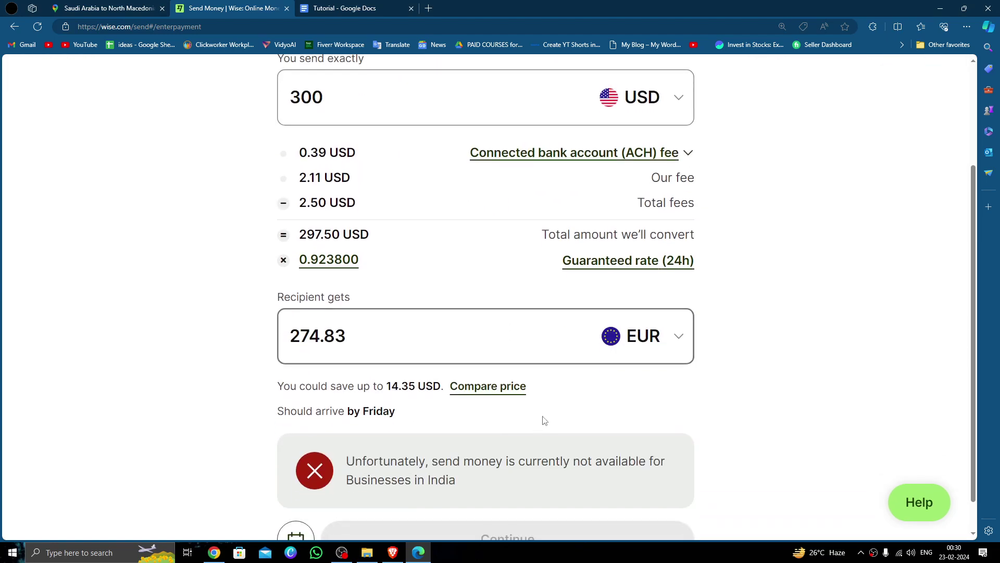
Step: Review Wise's 274.83 EUR against MoneyGram, Remitly and OFX, then return to the home dashboard
{"action": "left_click", "coordinate": [487, 386]}
{"action": "scroll", "coordinate": [370, 376], "scroll_direction": "down", "scroll_amount": 2}
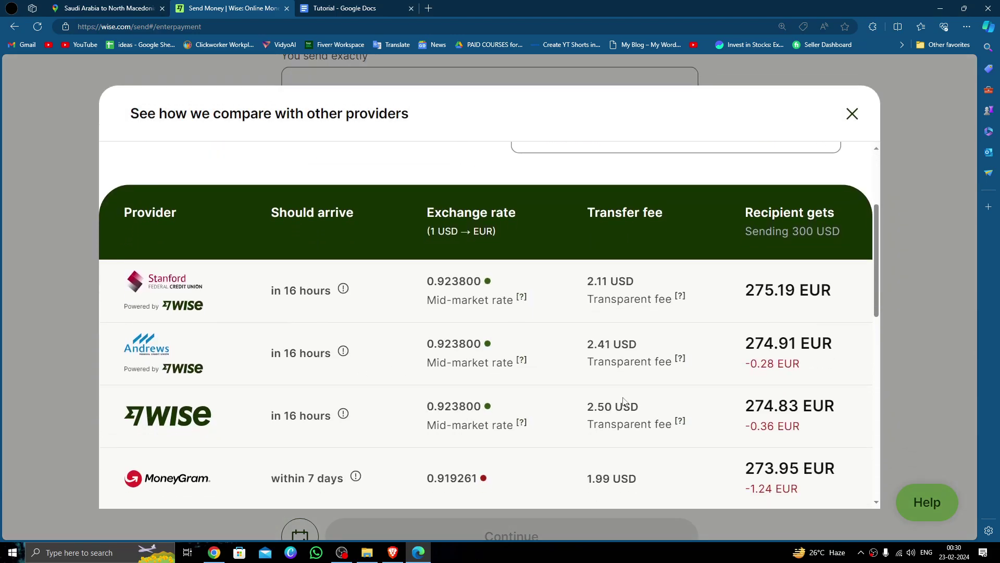
{"action": "scroll", "coordinate": [624, 400], "scroll_direction": "down", "scroll_amount": 1}
{"action": "scroll", "coordinate": [547, 352], "scroll_direction": "down", "scroll_amount": 2}
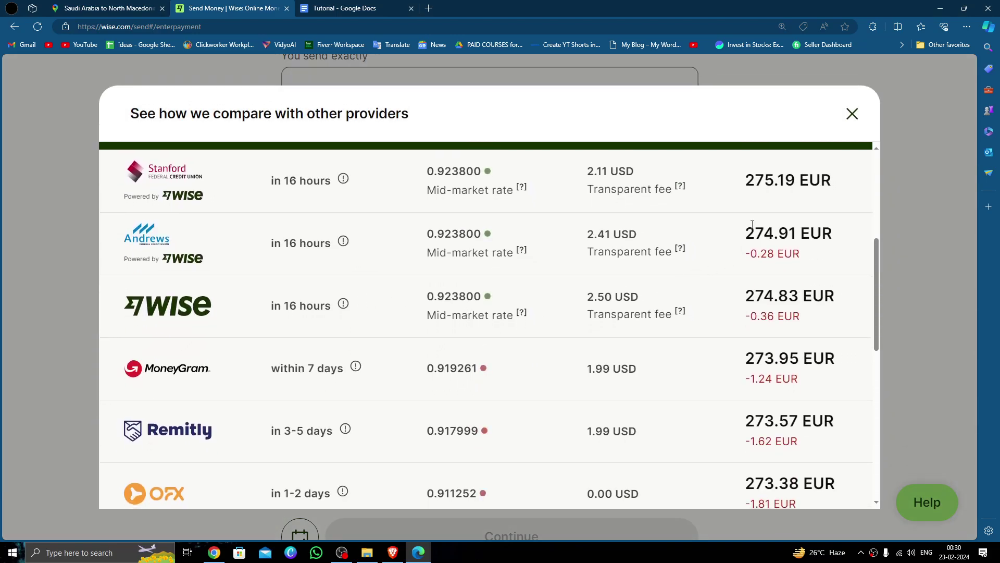
{"action": "left_click", "coordinate": [850, 115]}
{"action": "scroll", "coordinate": [500, 313], "scroll_direction": "down", "scroll_amount": 1}
{"action": "scroll", "coordinate": [465, 490], "scroll_direction": "up", "scroll_amount": 3}
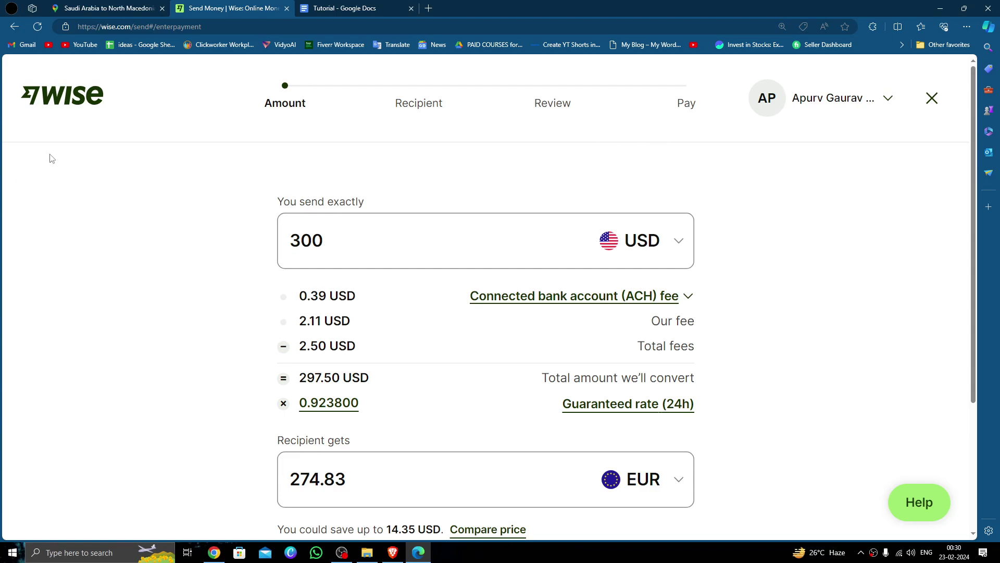
{"action": "left_click", "coordinate": [70, 98]}
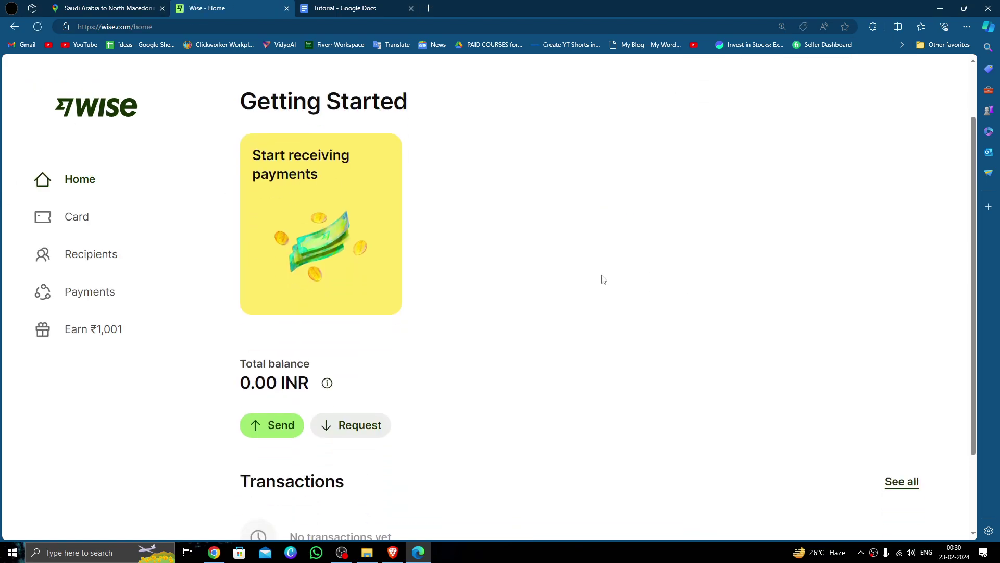